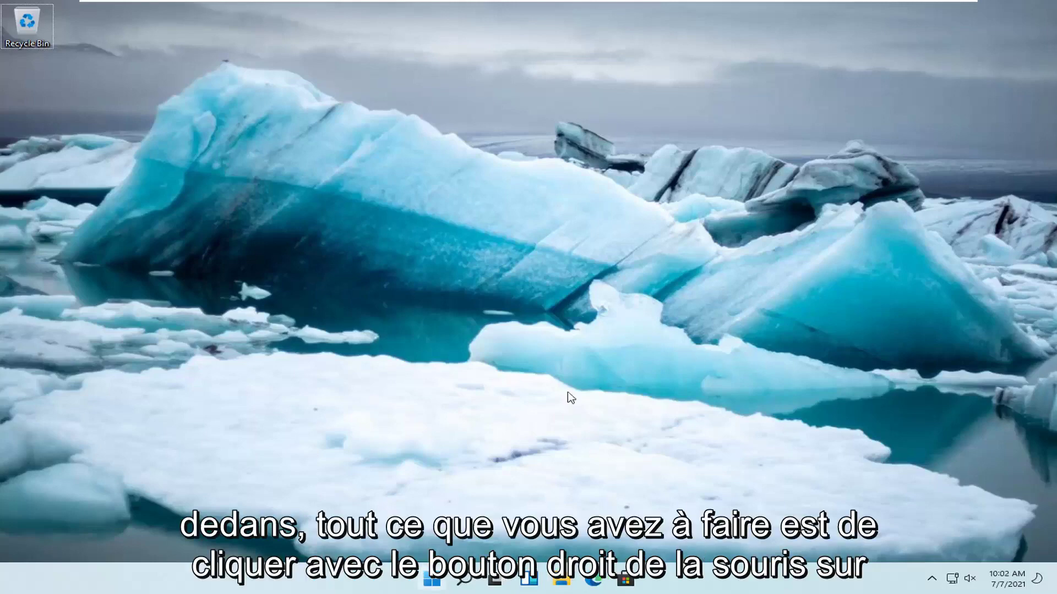
# Launch the Settings app on its System page and move its window slightly right
pyautogui.rightClick(433, 581)
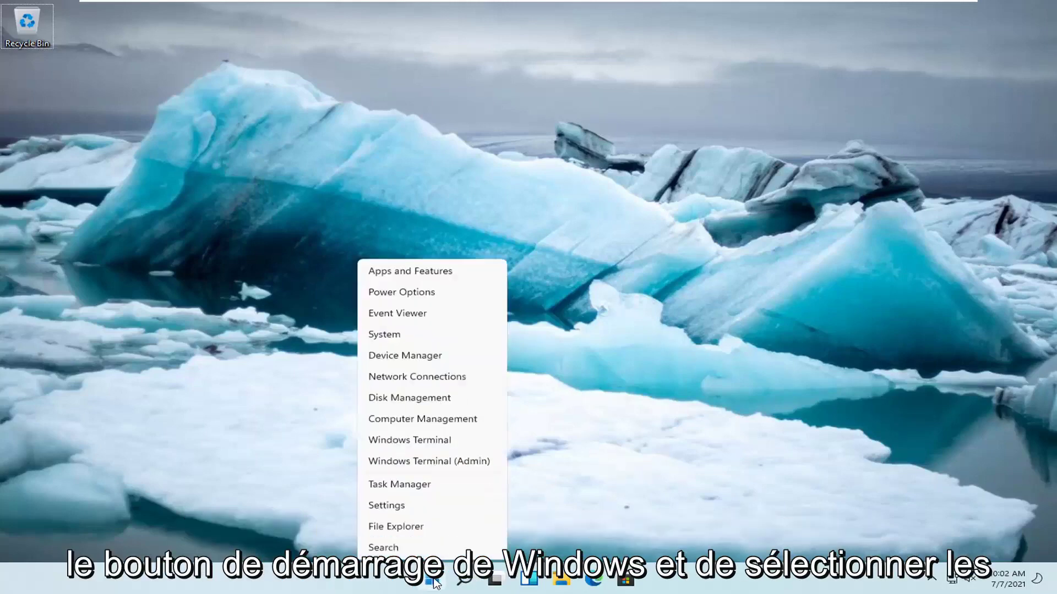
pyautogui.click(393, 445)
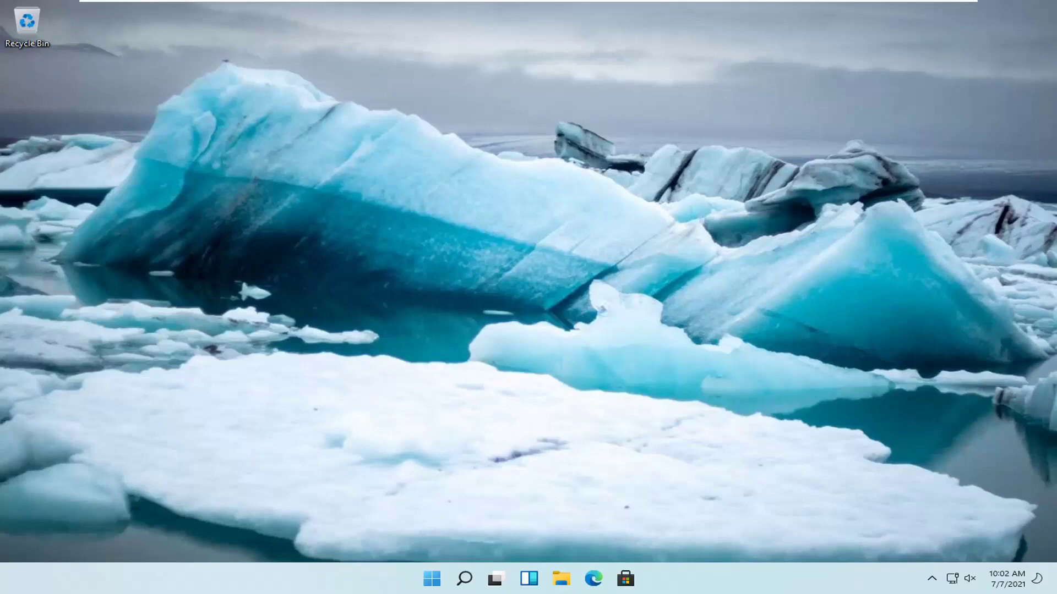
pyautogui.press('super+s')
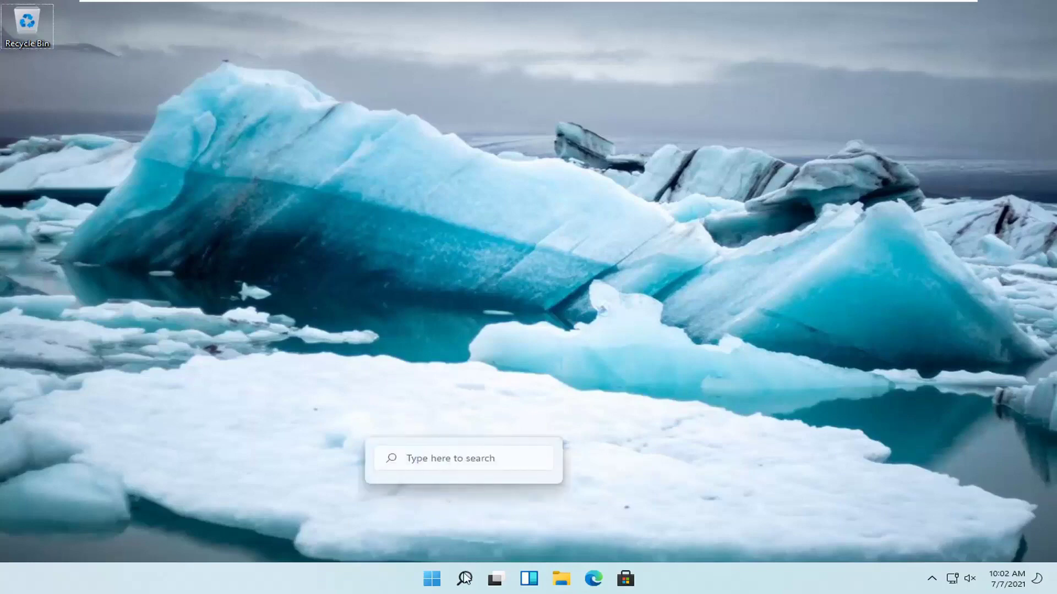
pyautogui.click(465, 578)
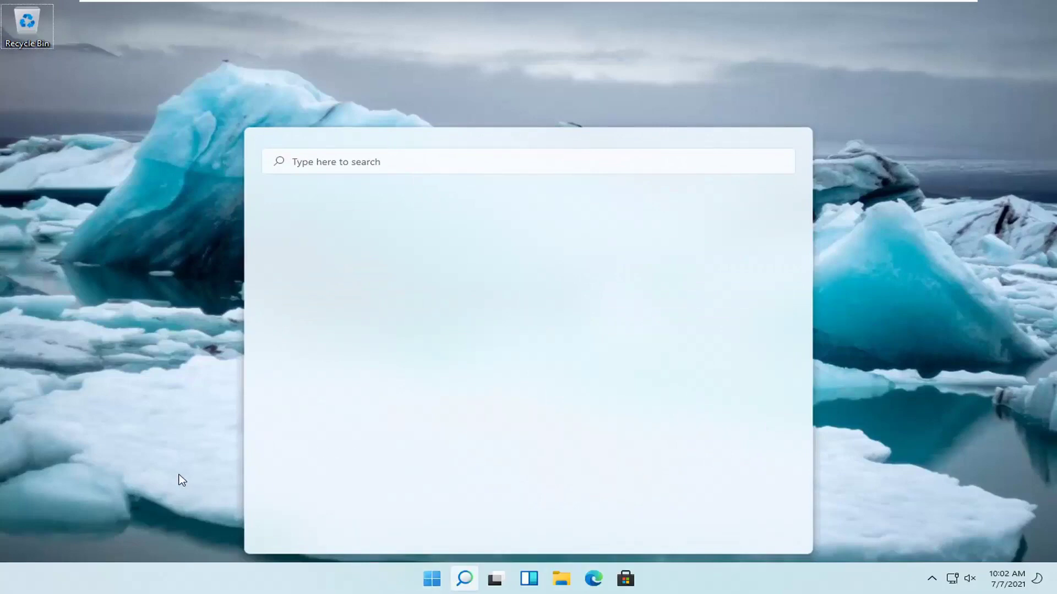
pyautogui.press('super+i')
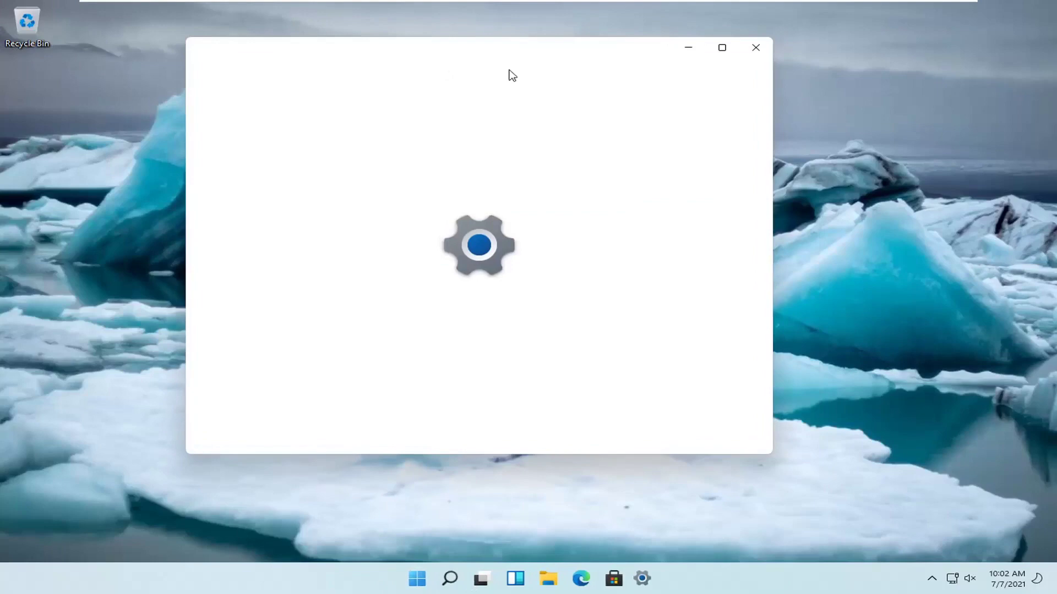
pyautogui.moveTo(494, 59); pyautogui.dragTo(571, 55)
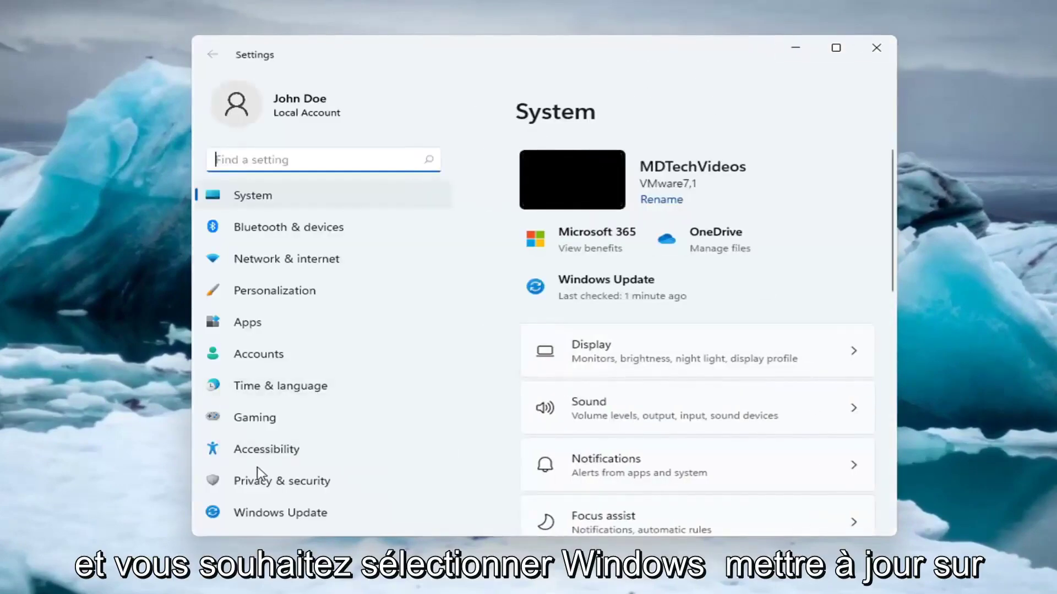
# Pause Windows updates for a set number of weeks on the Windows Update page
pyautogui.click(271, 519)
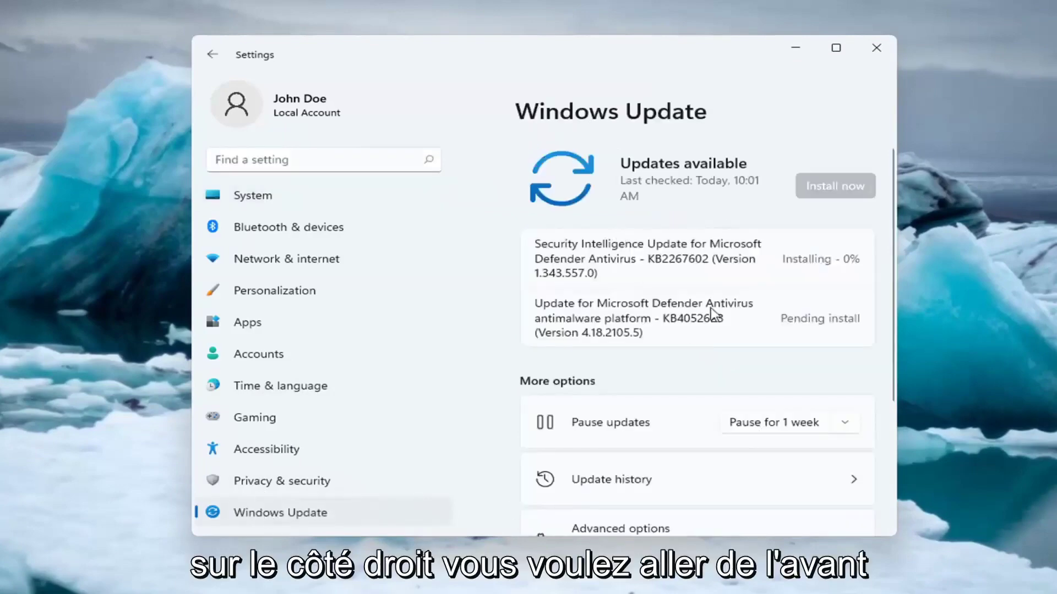
pyautogui.scroll(-2, 707, 320)
pyautogui.scroll(-2, 644, 343)
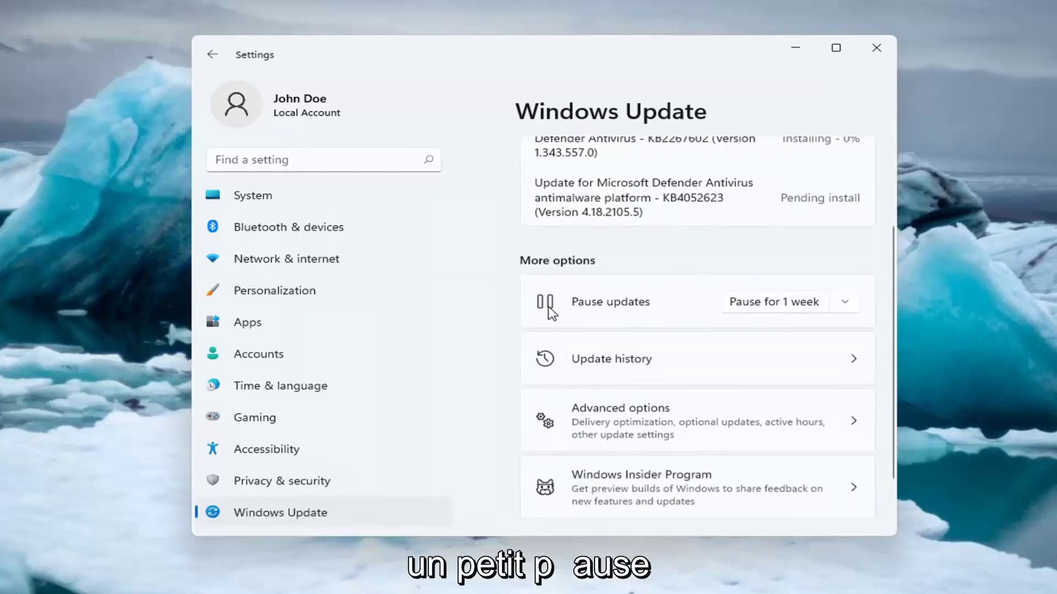
pyautogui.click(842, 307)
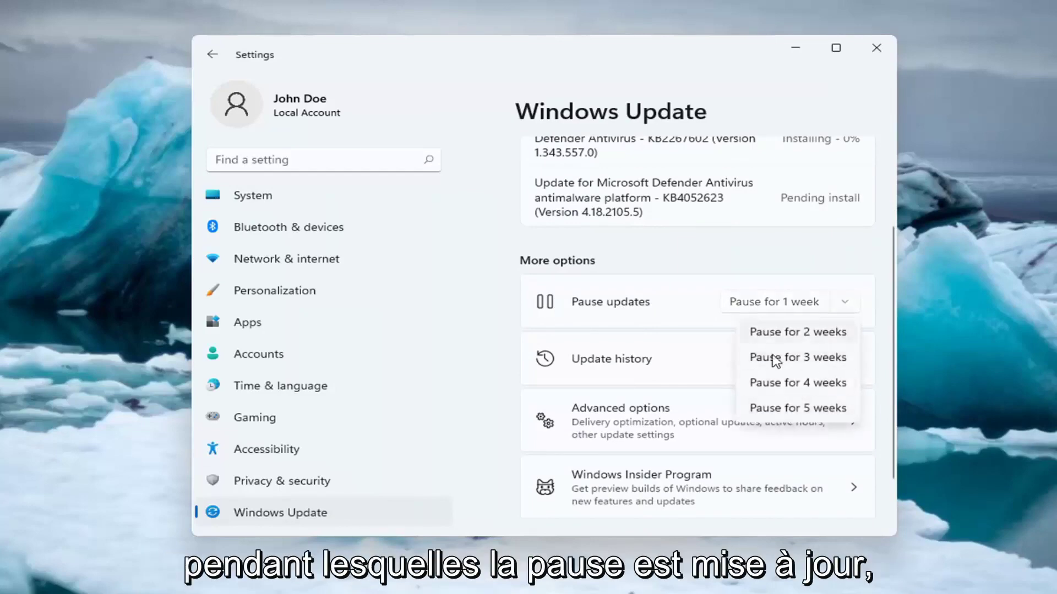
pyautogui.click(780, 333)
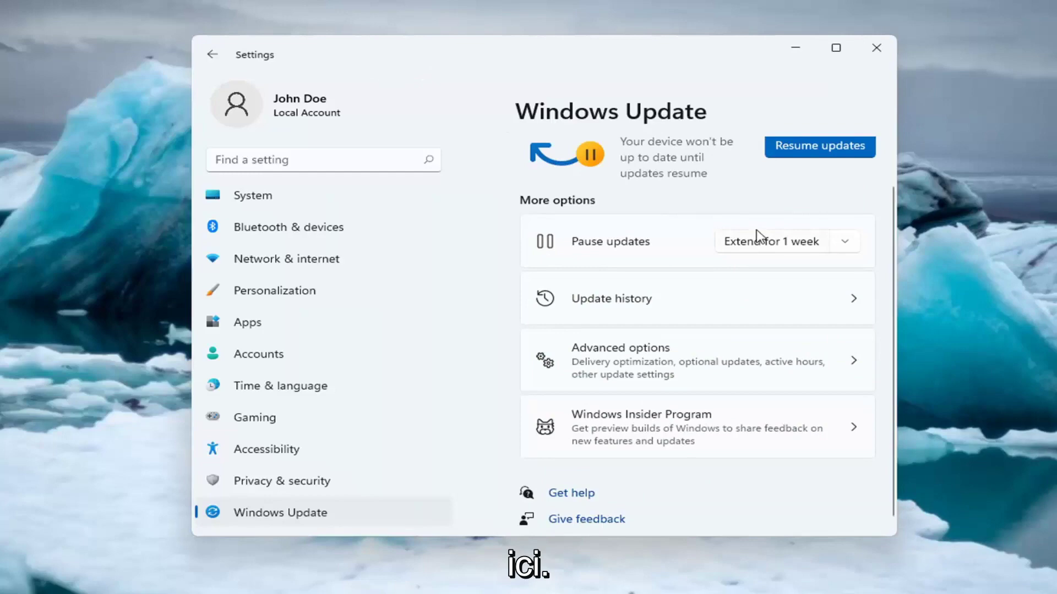
# Review the options for extending the pause and dismiss them without changes
pyautogui.click(846, 242)
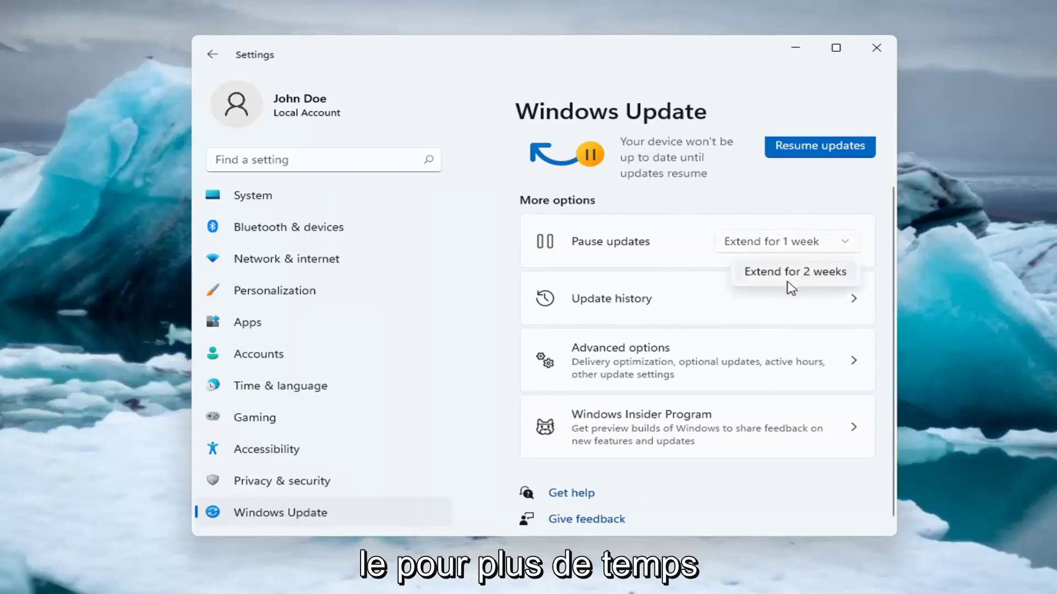
pyautogui.click(535, 80)
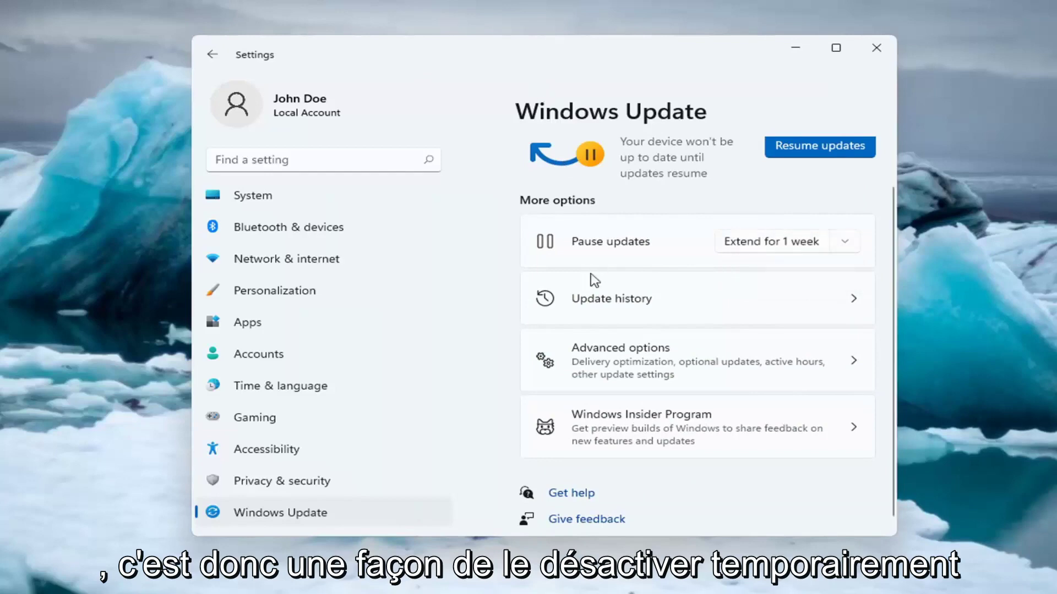
pyautogui.scroll(-1, 543, 289)
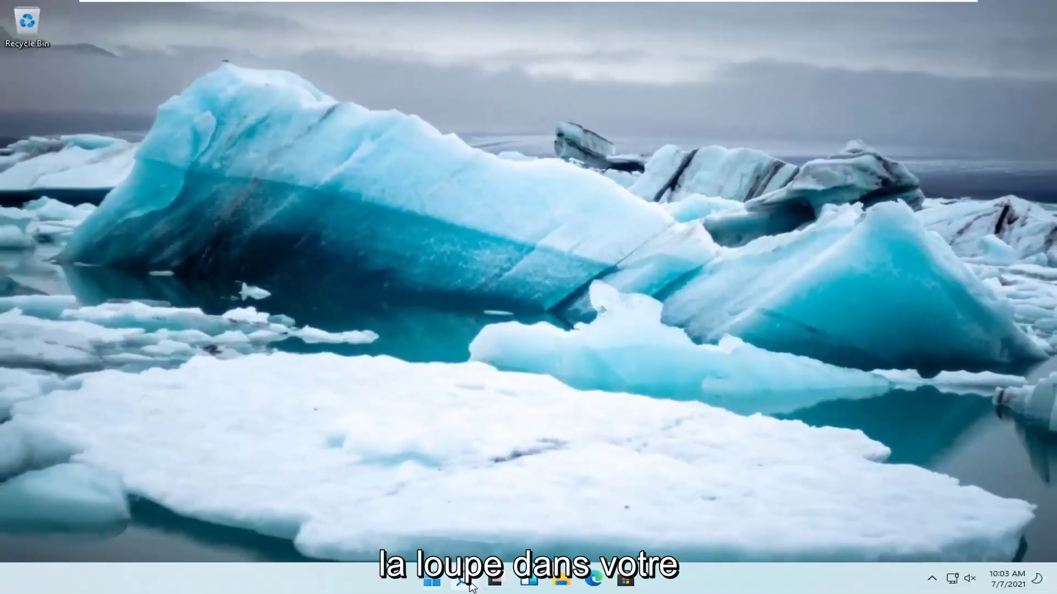
# Search for 'services' and launch the Services console from the best match
pyautogui.click(465, 581)
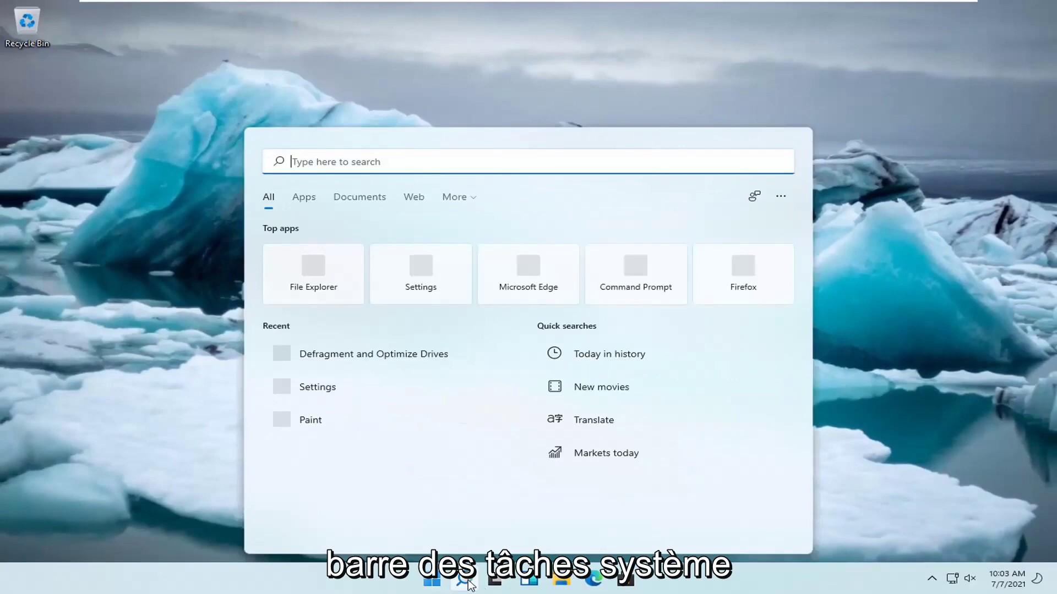
pyautogui.write('services')
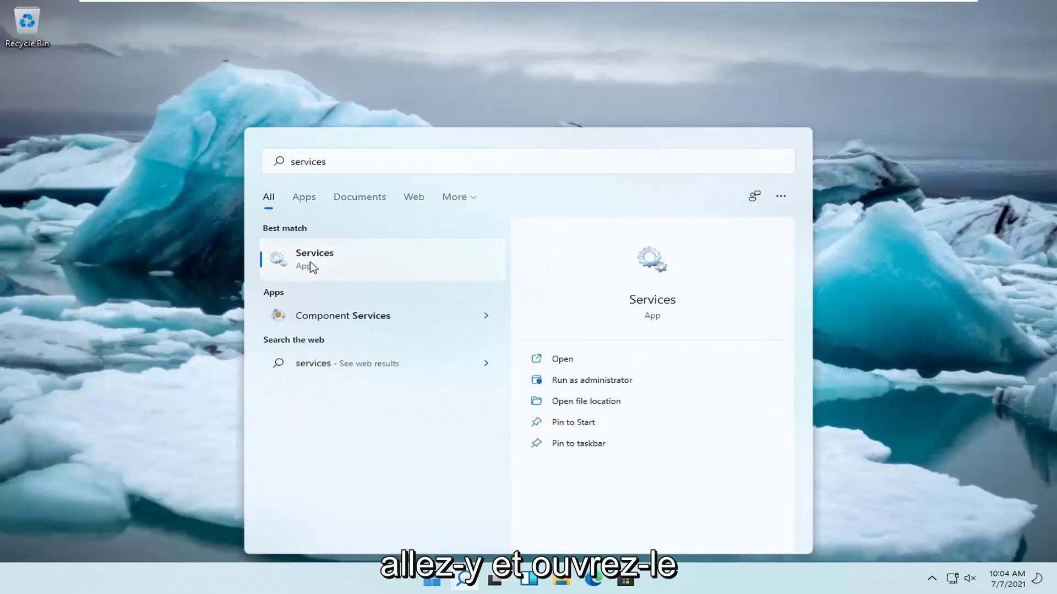
pyautogui.click(311, 267)
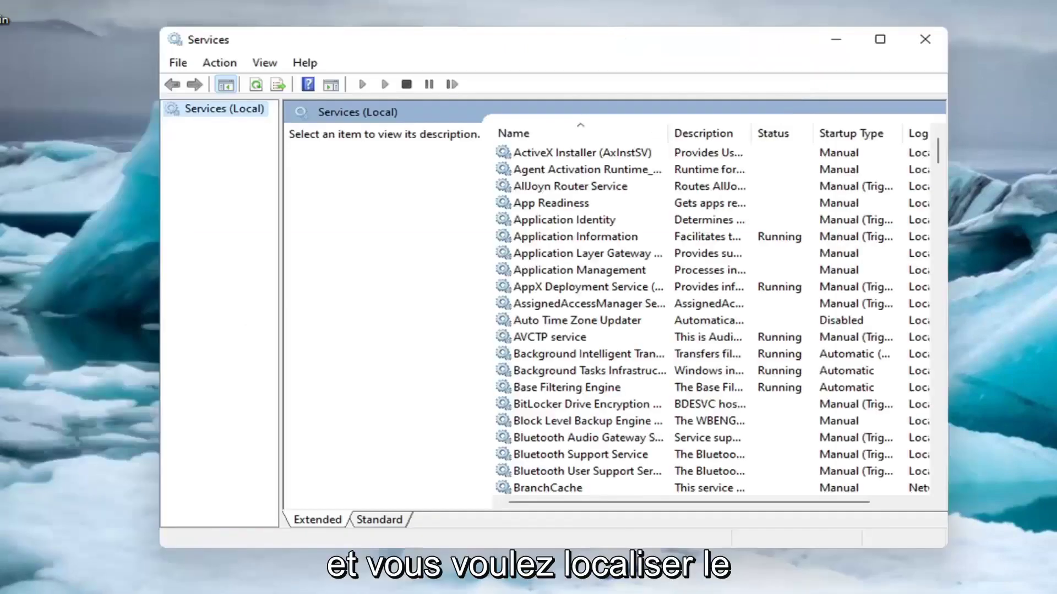
# Select Background Intelligent Transfer Service and widen the Name column to show full names
pyautogui.click(584, 292)
pyautogui.click(594, 376)
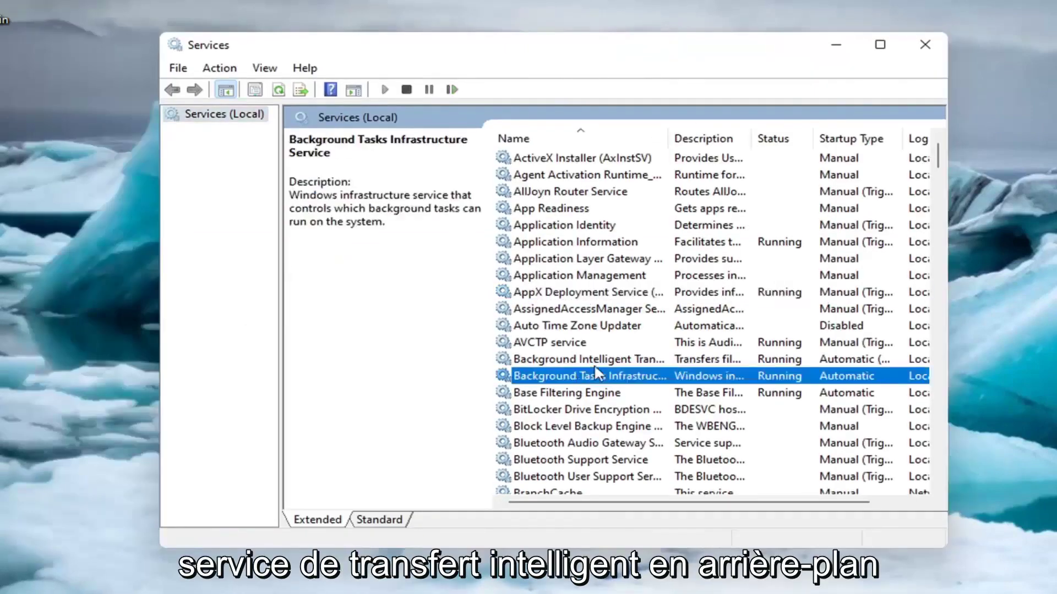
pyautogui.click(606, 359)
pyautogui.moveTo(668, 139); pyautogui.dragTo(716, 138)
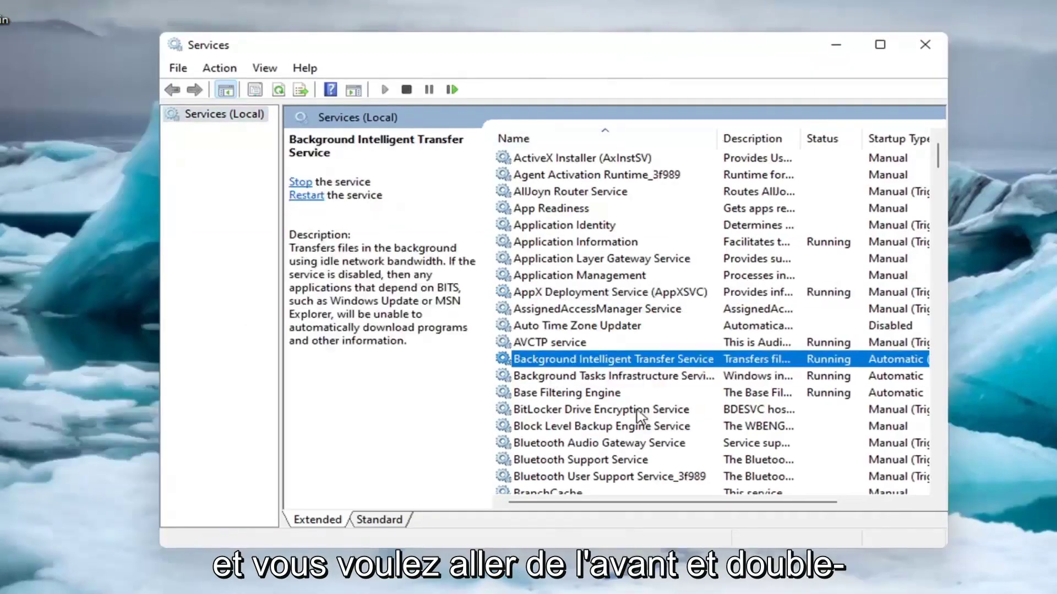
# Stop the BITS service and save its startup type as Disabled
pyautogui.doubleClick(664, 362)
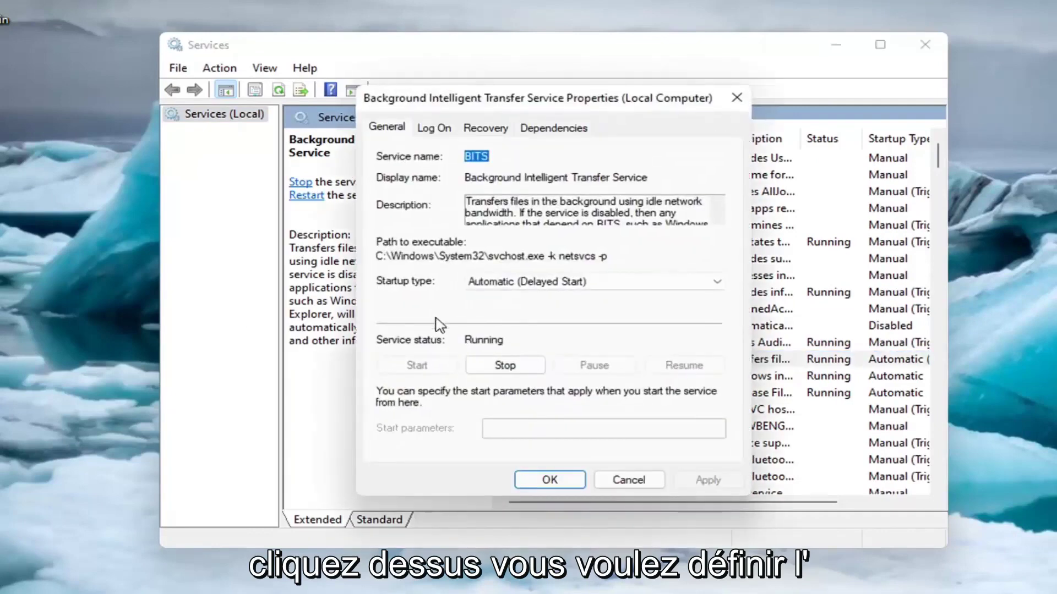
pyautogui.click(501, 368)
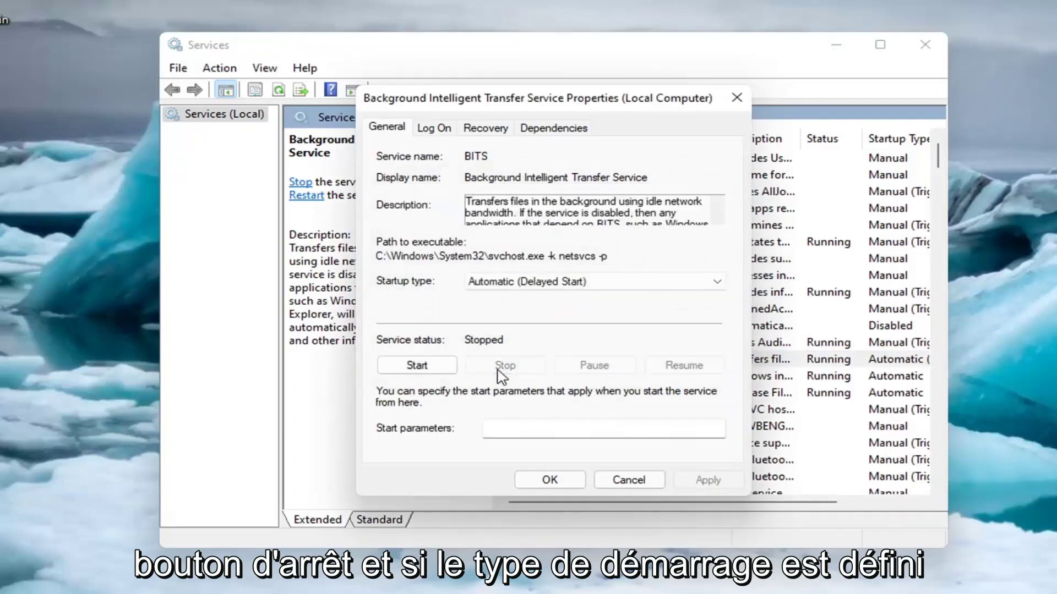
pyautogui.click(567, 283)
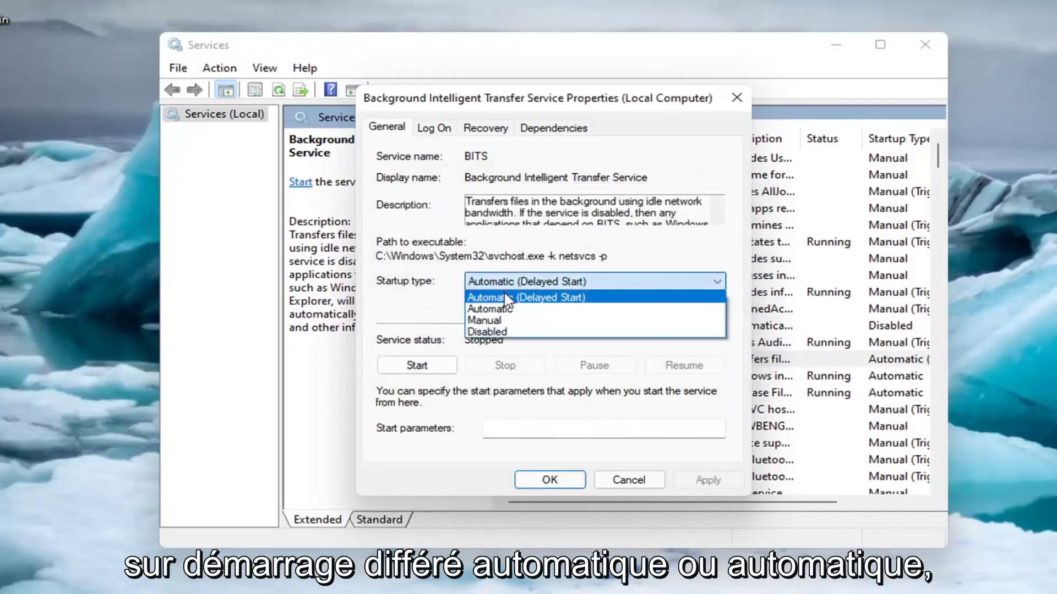
pyautogui.click(492, 333)
pyautogui.click(710, 480)
pyautogui.click(549, 480)
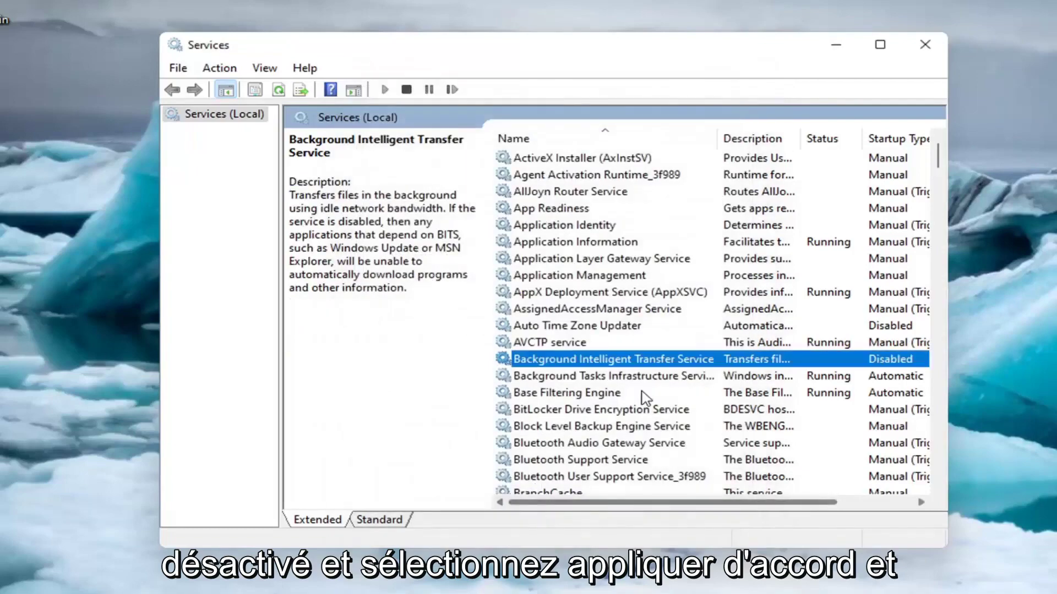
# Find the Windows Update service in the list and open its properties
pyautogui.scroll(-10, 605, 385)
pyautogui.scroll(-20, 645, 385)
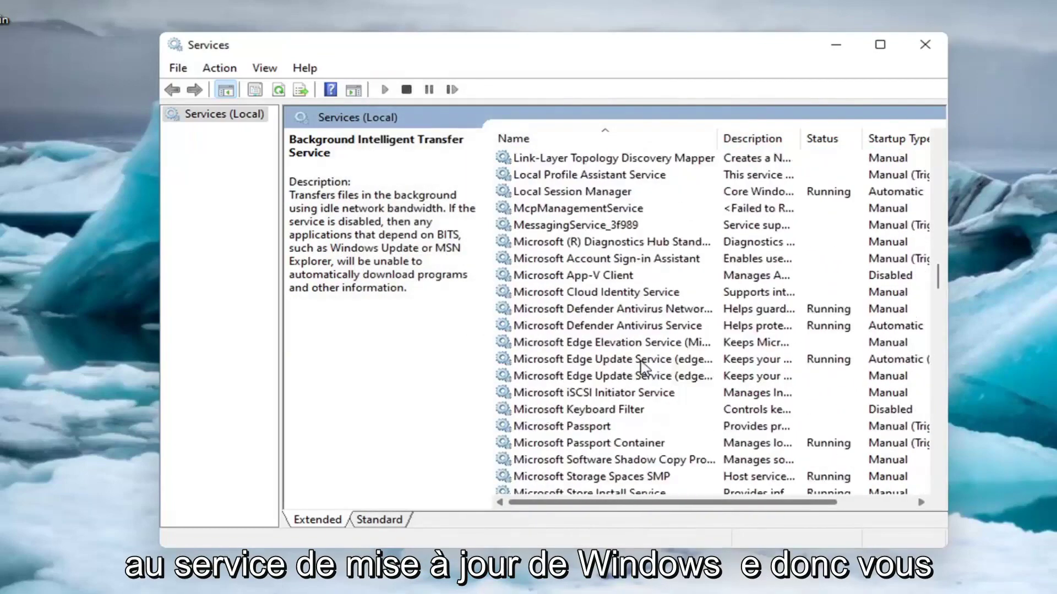
pyautogui.scroll(-7, 644, 366)
pyautogui.scroll(-20, 749, 407)
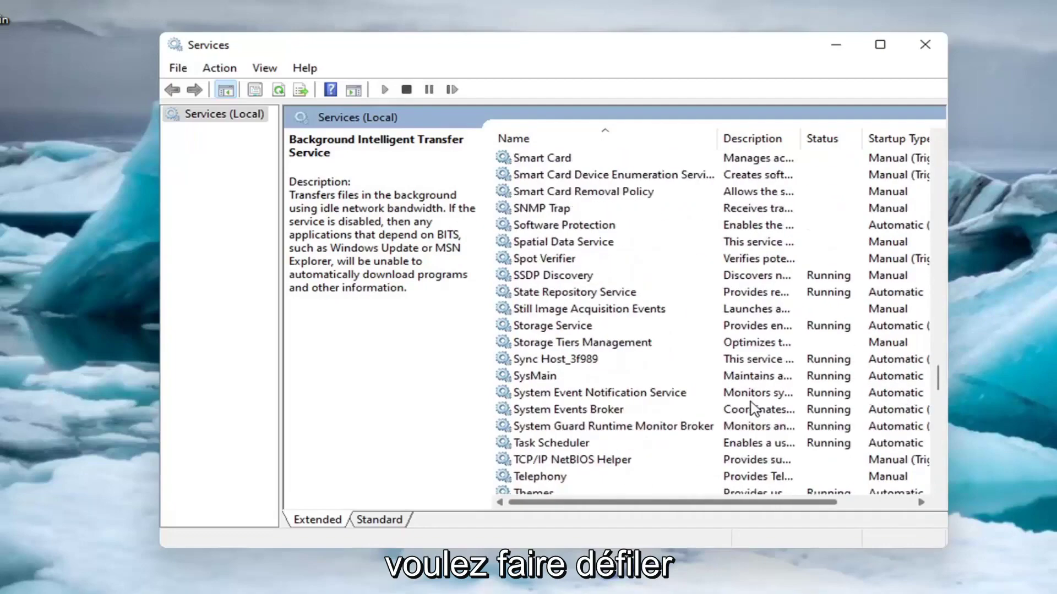
pyautogui.scroll(1, 738, 402)
pyautogui.scroll(-8, 551, 425)
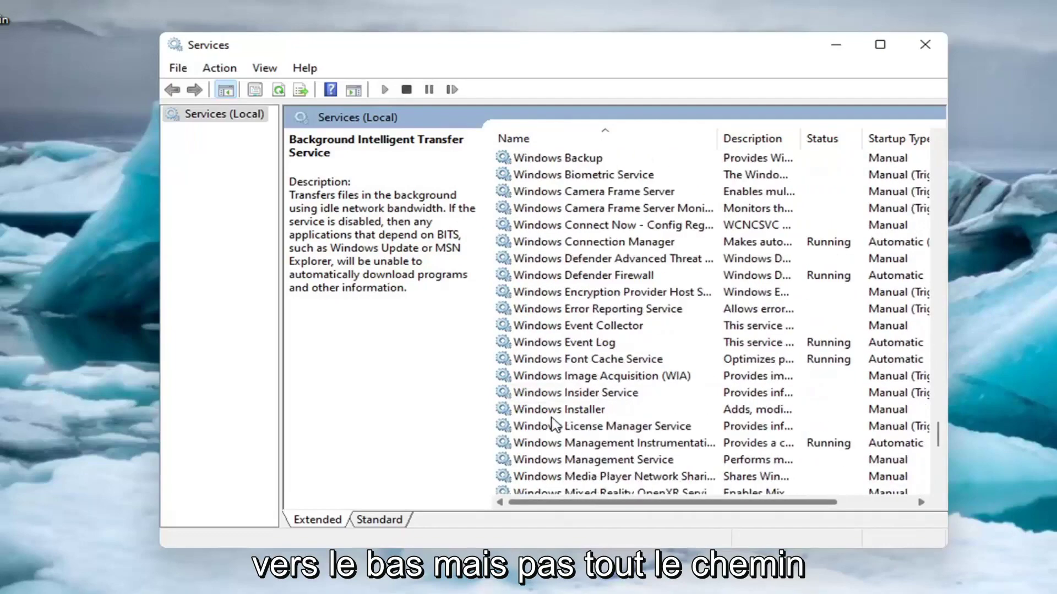
pyautogui.scroll(-5, 553, 424)
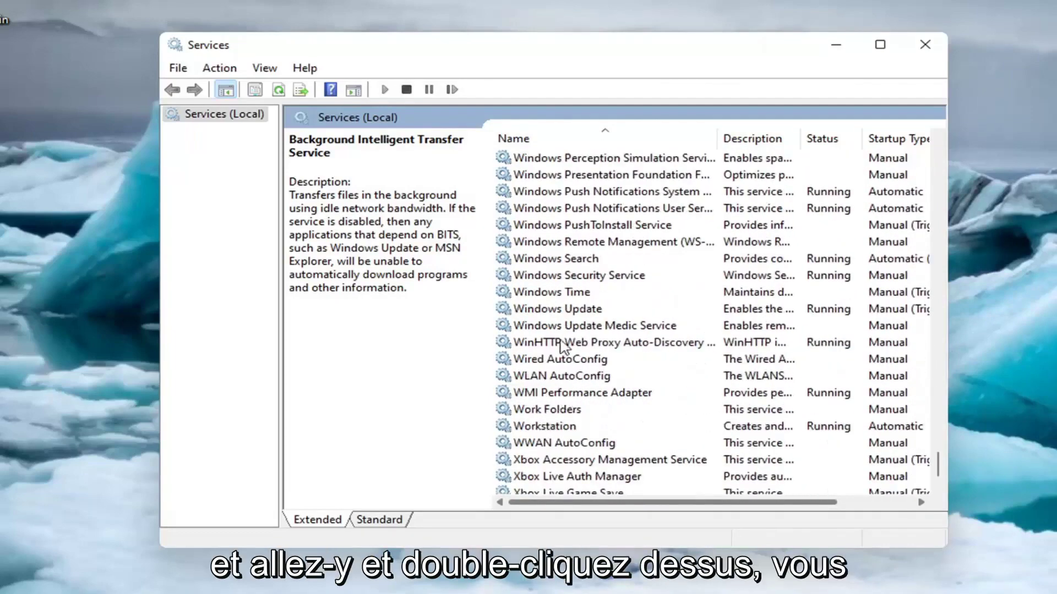
pyautogui.doubleClick(567, 311)
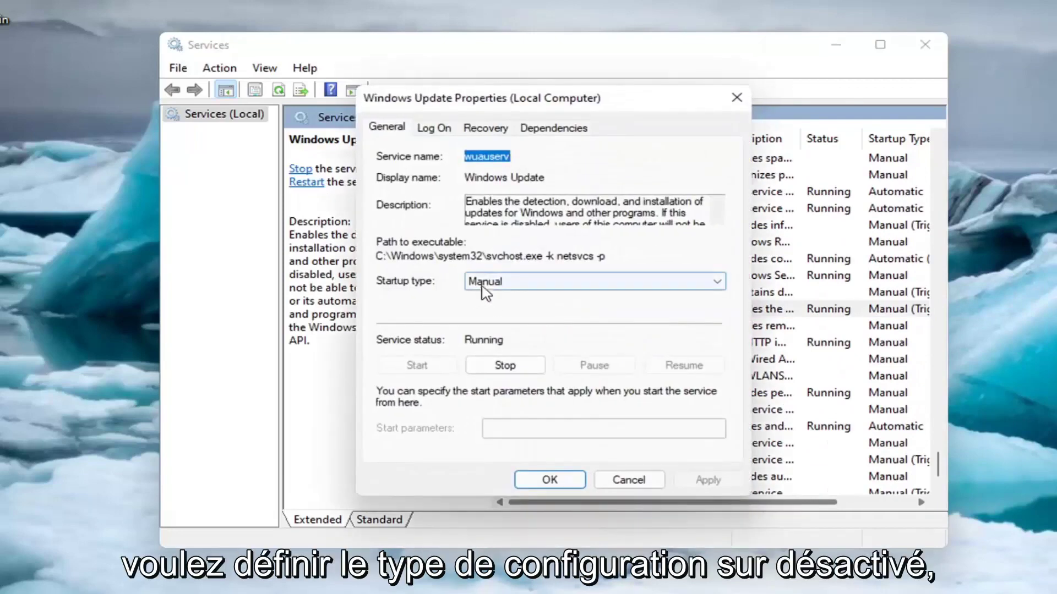
# Set Windows Update's startup type to Disabled, stop the service and save
pyautogui.click(486, 286)
pyautogui.click(486, 332)
pyautogui.click(501, 364)
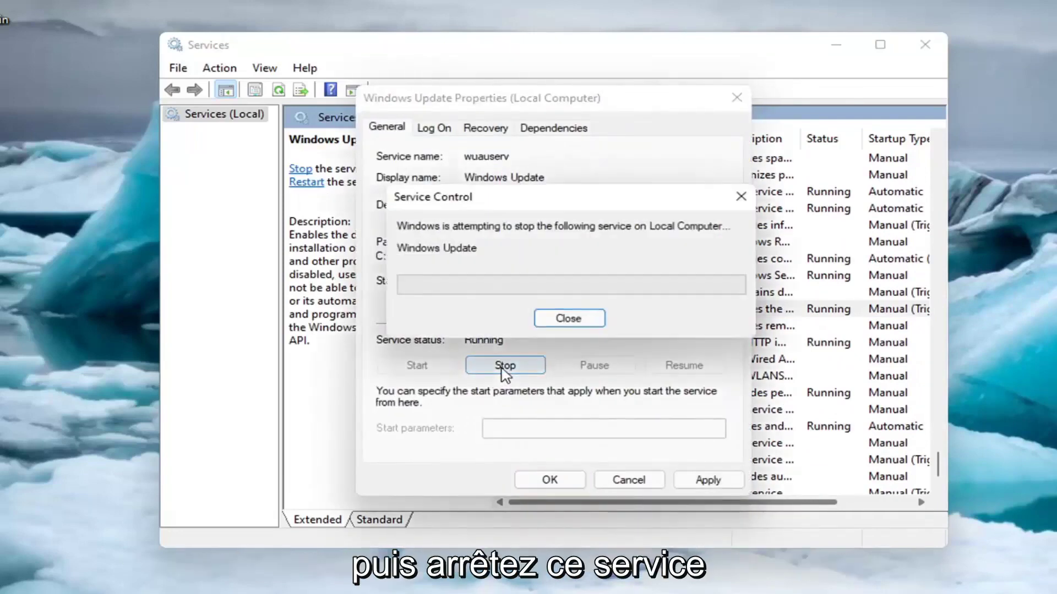
pyautogui.click(698, 480)
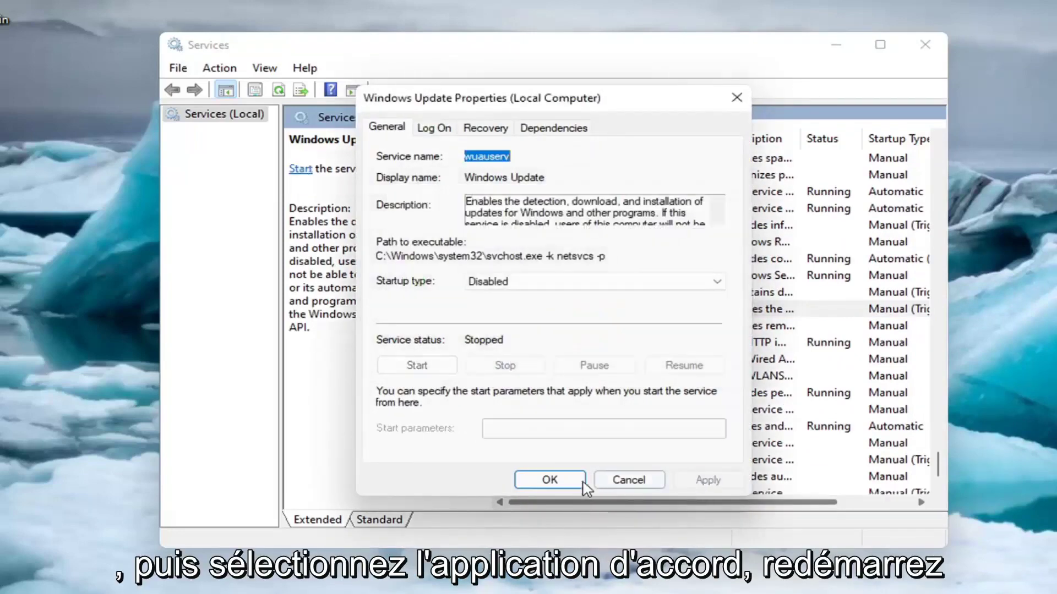
pyautogui.click(578, 482)
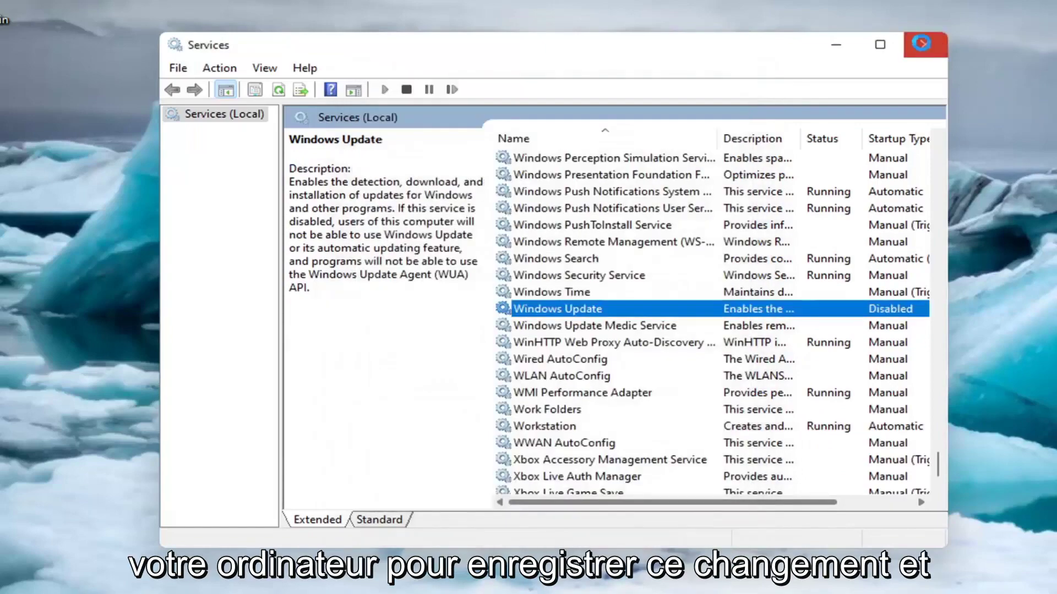
# Close the Services console window
pyautogui.click(925, 44)
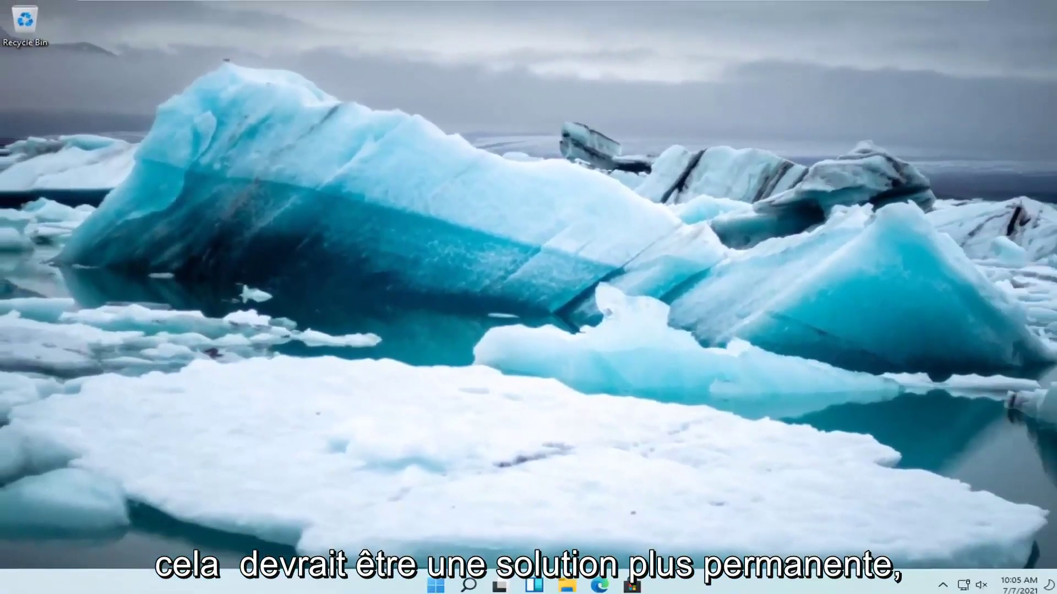